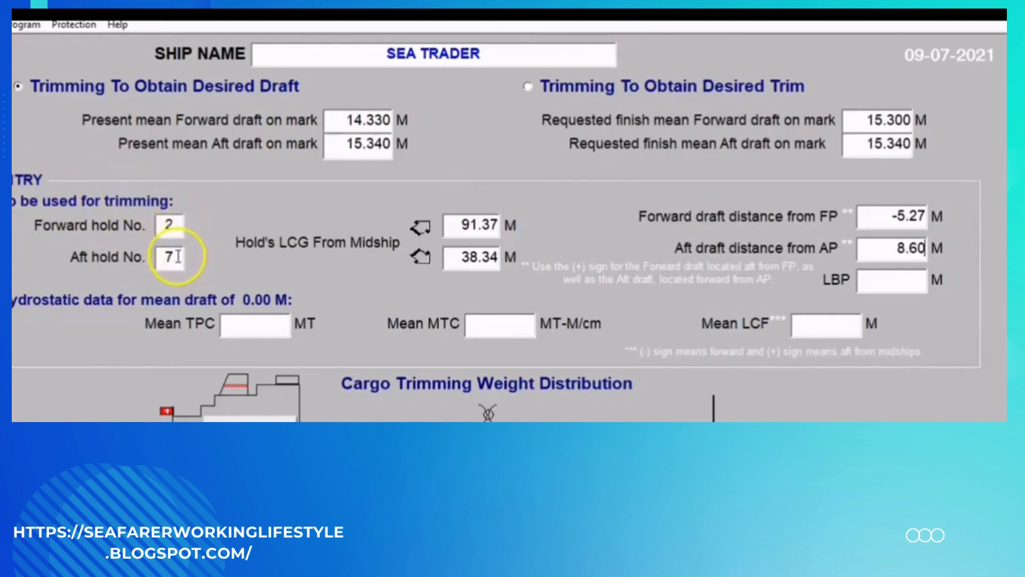
# - Look up the LCG details of the No2 and No6 cargo holds in the loading program's compartment list
pyautogui.click(176, 258)
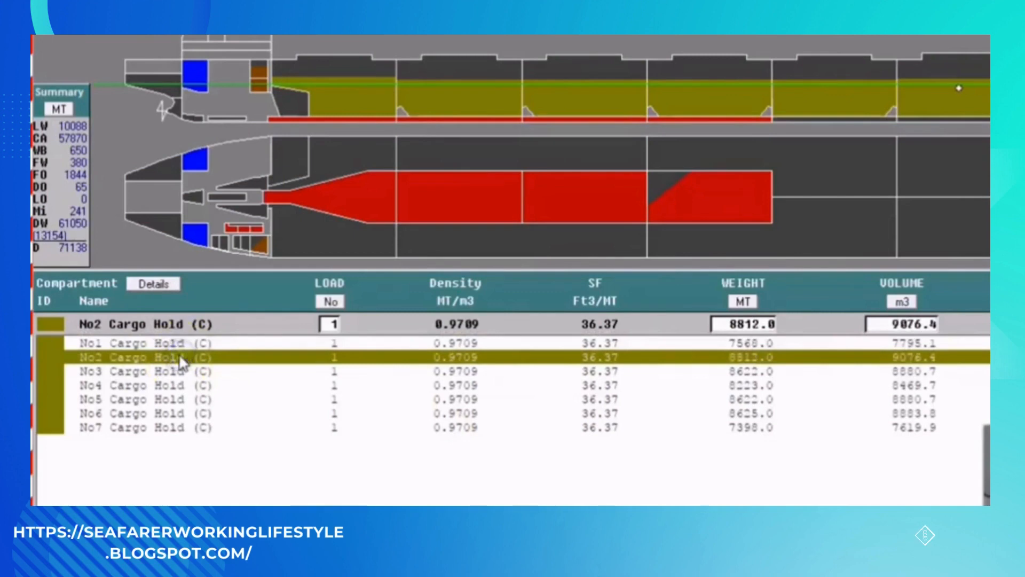
pyautogui.rightClick(181, 362)
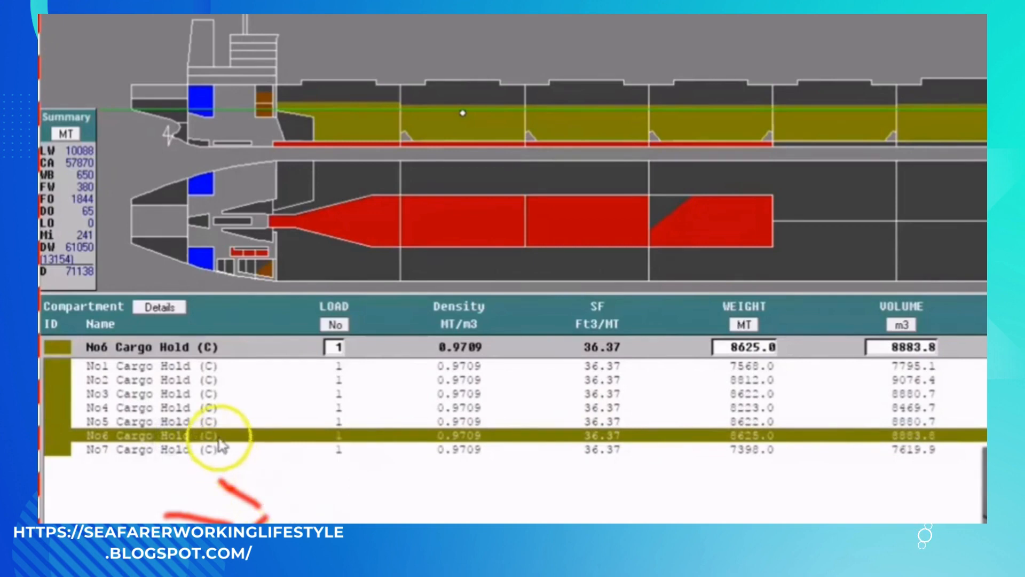
pyautogui.moveTo(219, 439)
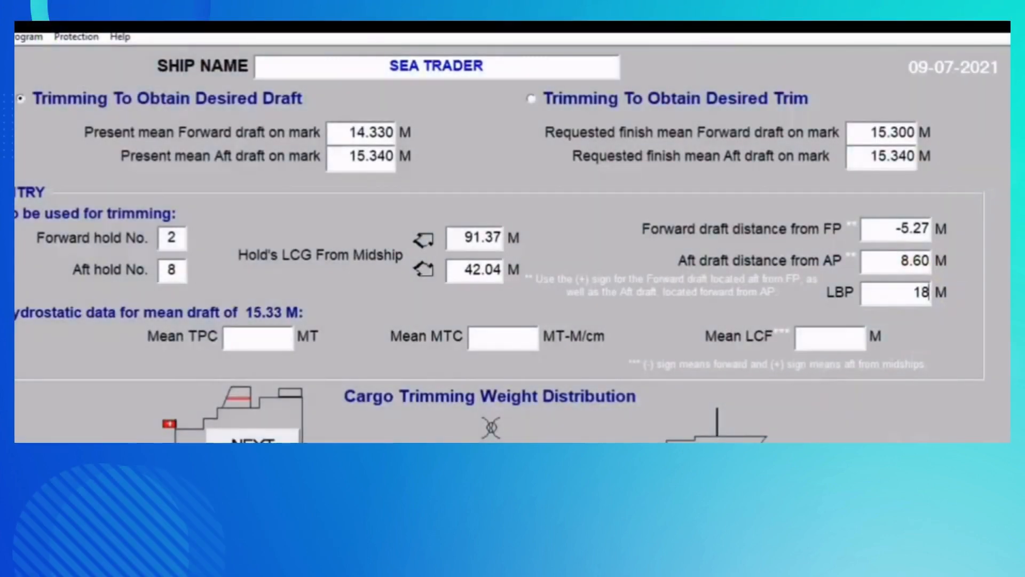
# - In the cargo trimming program, set the LBP to 185 m and the mean TPC to 48.45 MT
pyautogui.write('5')
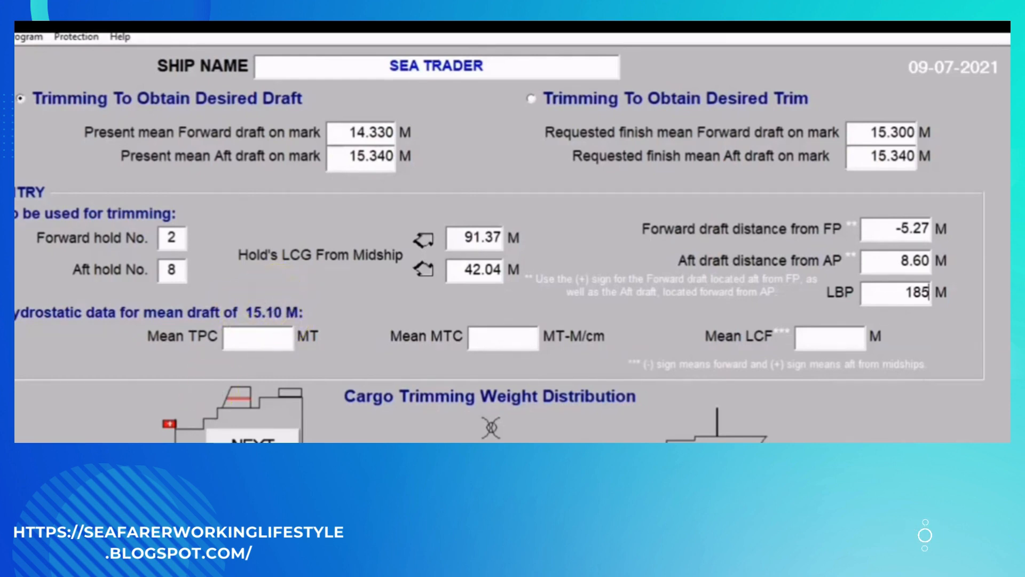
pyautogui.press('Tab')
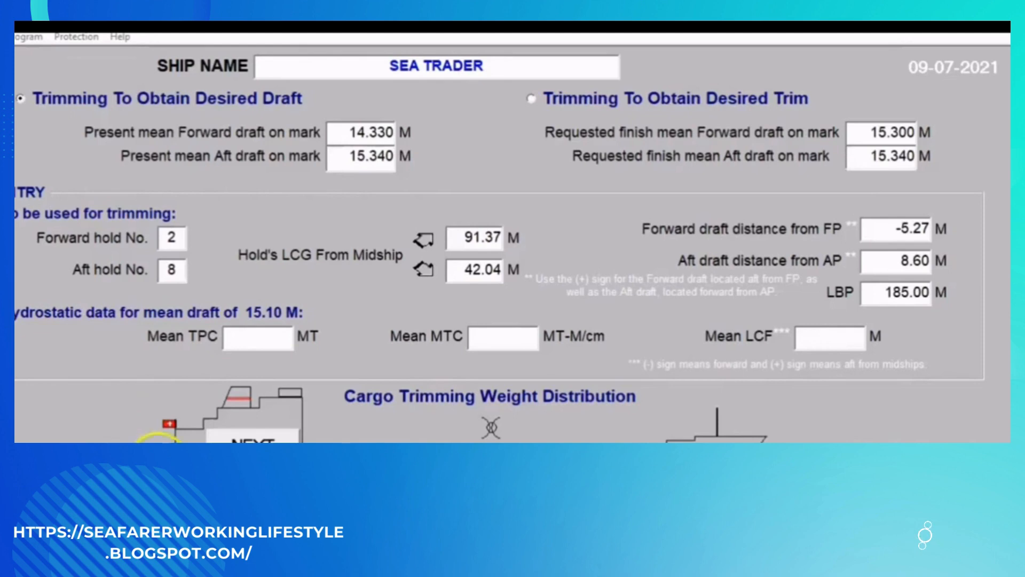
pyautogui.click(251, 339)
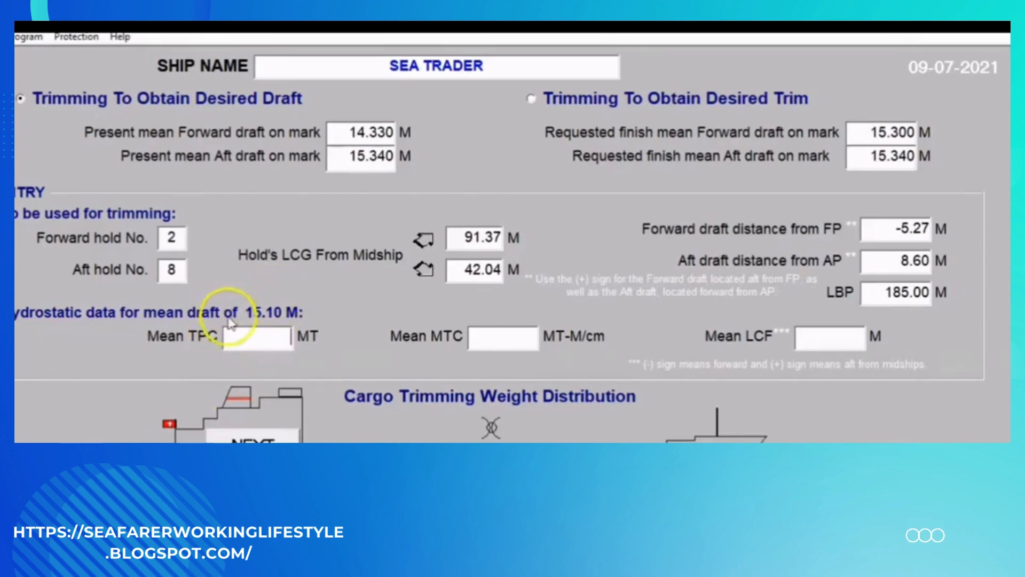
pyautogui.click(250, 344)
pyautogui.write('48')
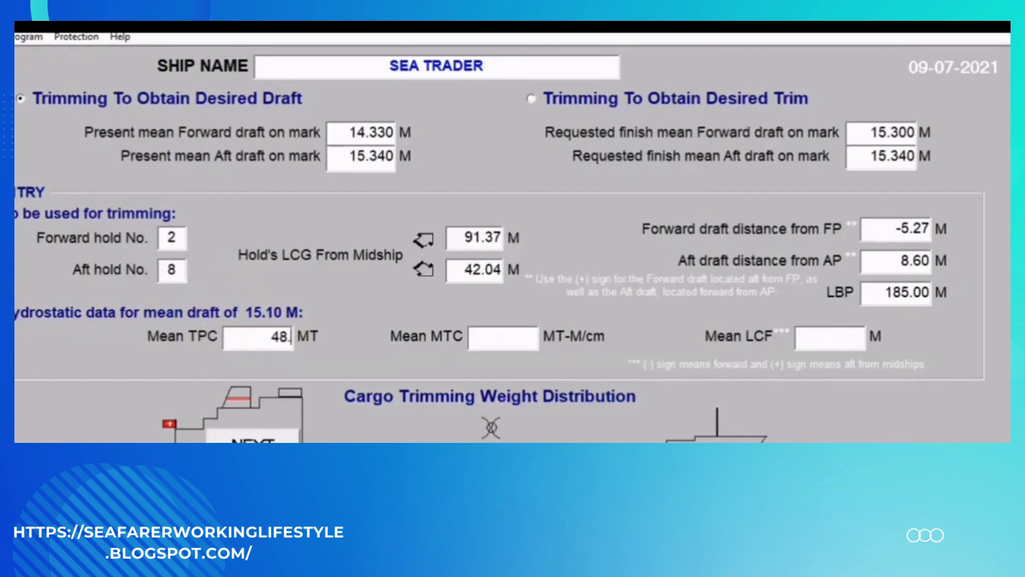
pyautogui.write('.45')
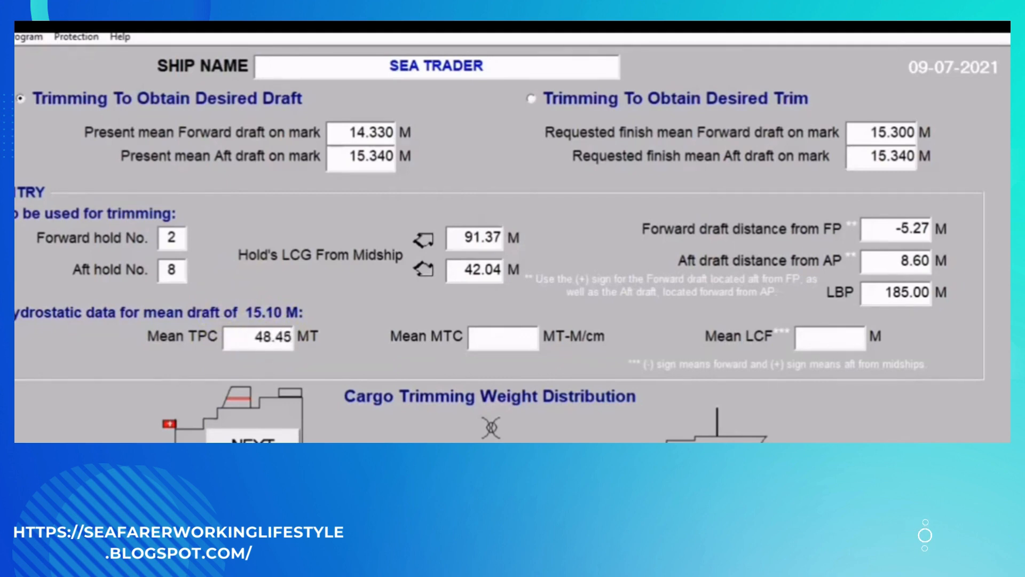
# - Set the mean MTC to 499.4 MT-M/cm and the mean LCF to 6.6 m
pyautogui.click(490, 345)
pyautogui.rightClick(490, 345)
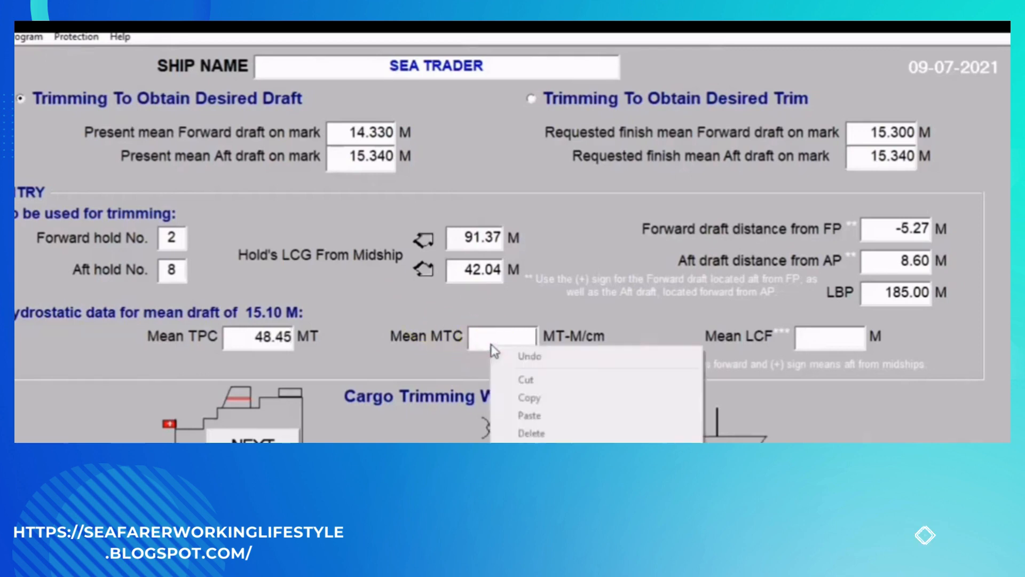
pyautogui.click(498, 341)
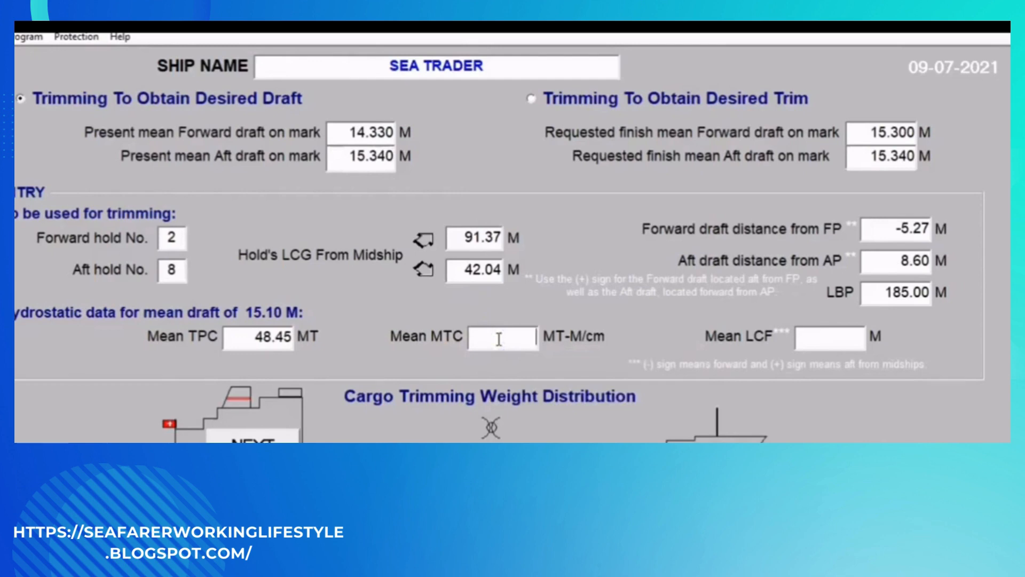
pyautogui.write('499.4')
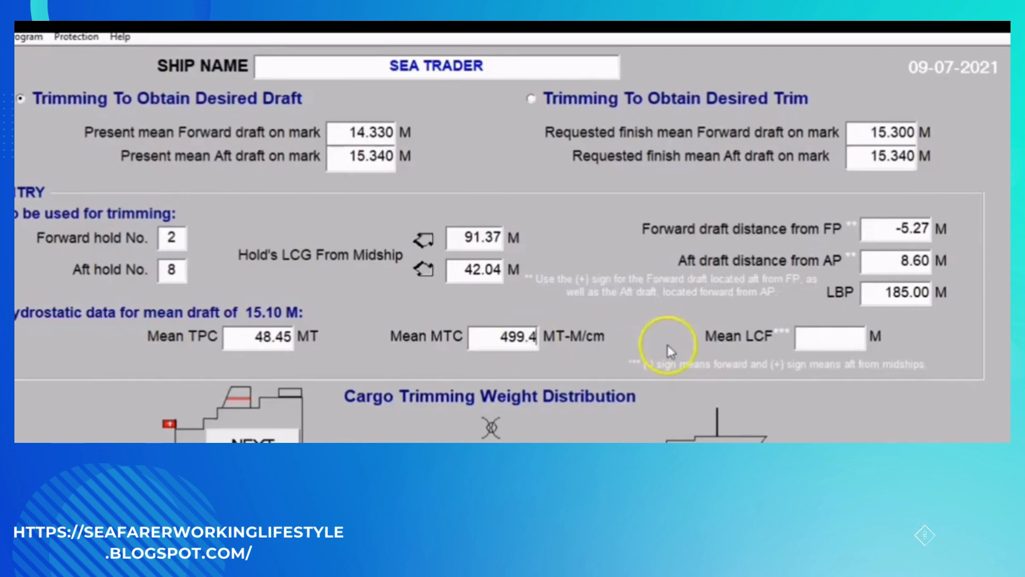
pyautogui.click(817, 345)
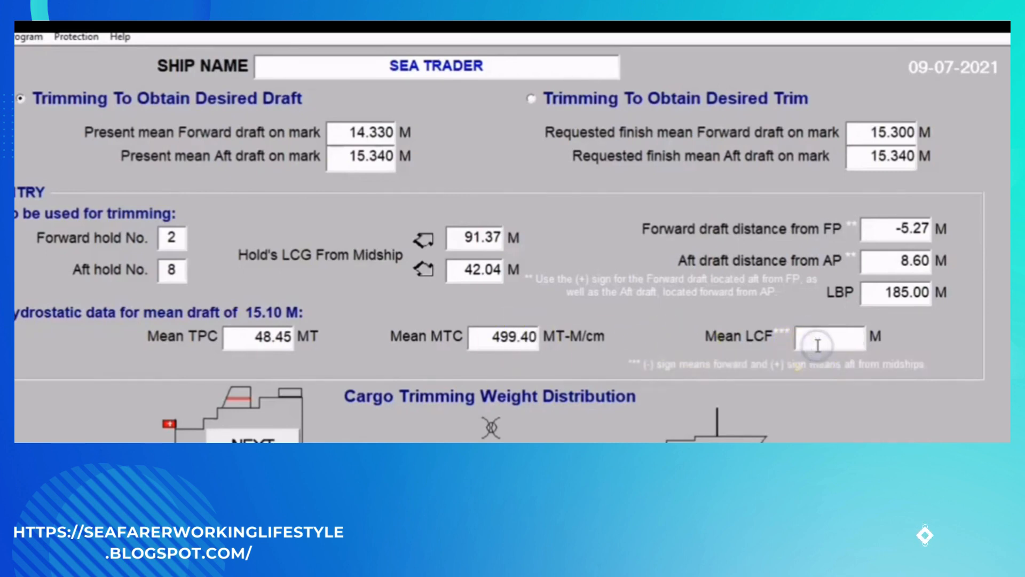
pyautogui.write('6.6')
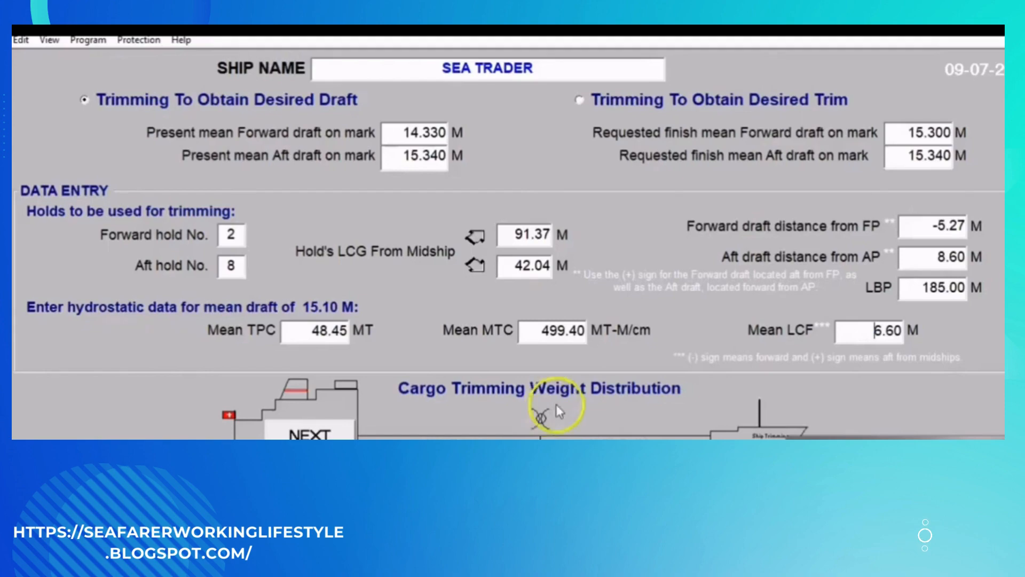
pyautogui.click(861, 331)
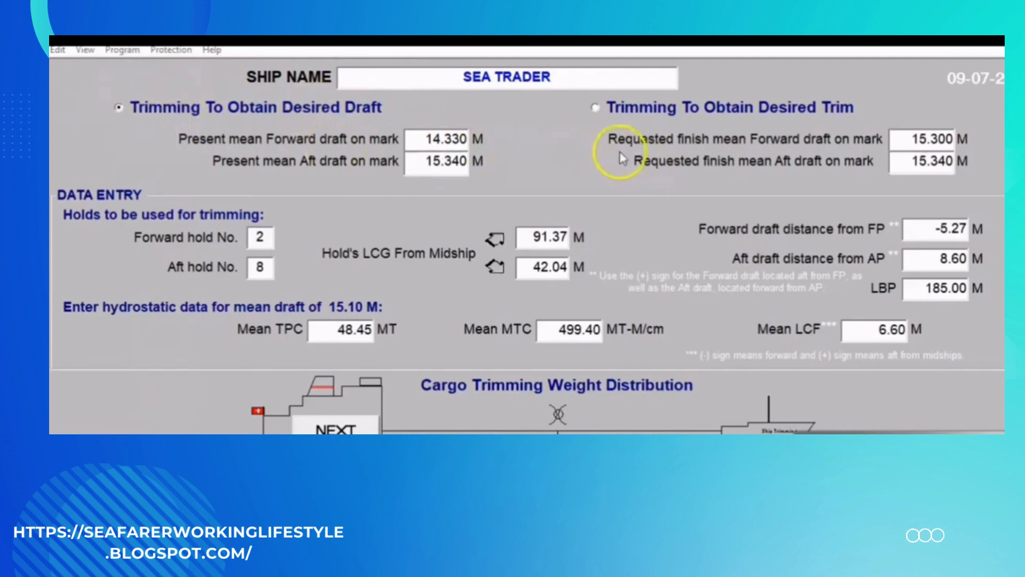
# - Switch to Trimming To Obtain Desired Trim with 1000 MT of cargo to trim and a requested finish corrected trim of 0.05 m
pyautogui.click(597, 108)
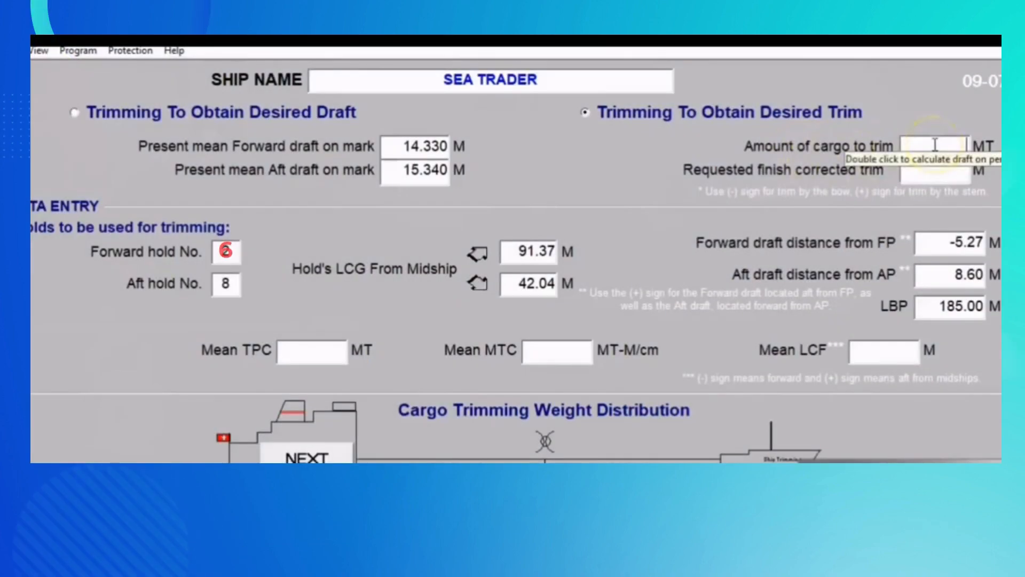
pyautogui.click(936, 144)
pyautogui.write('100')
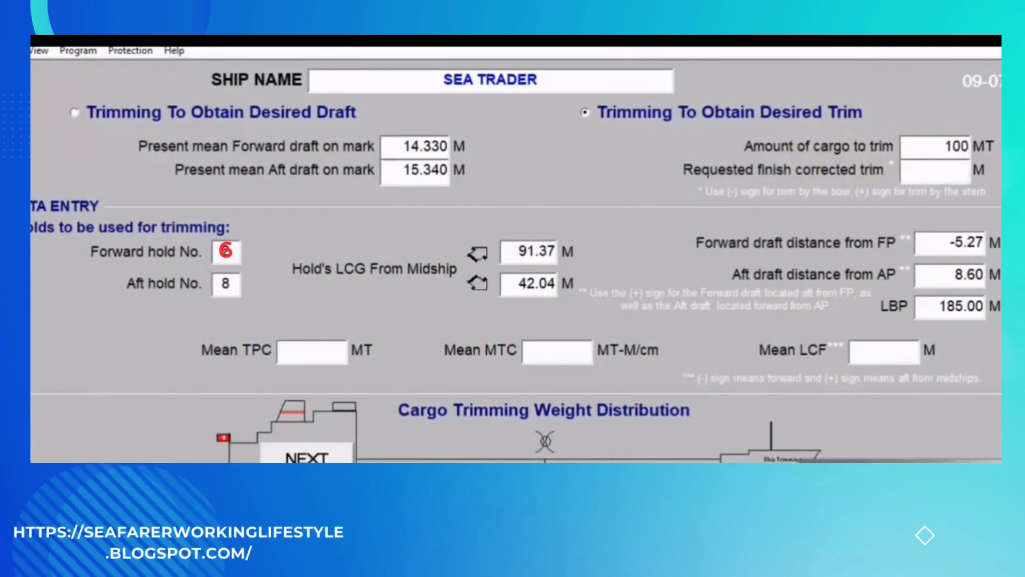
pyautogui.write('0')
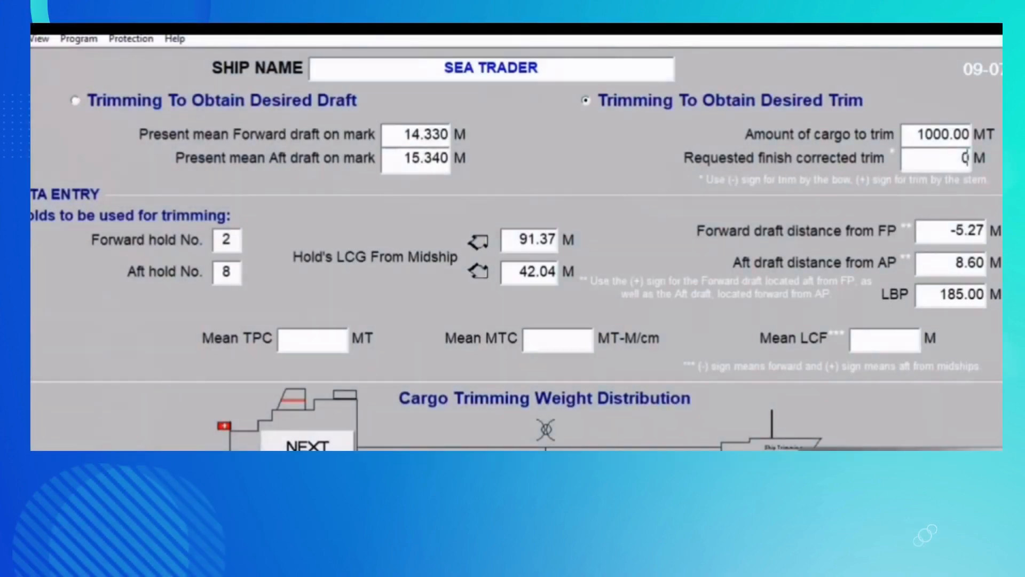
pyautogui.write('.05')
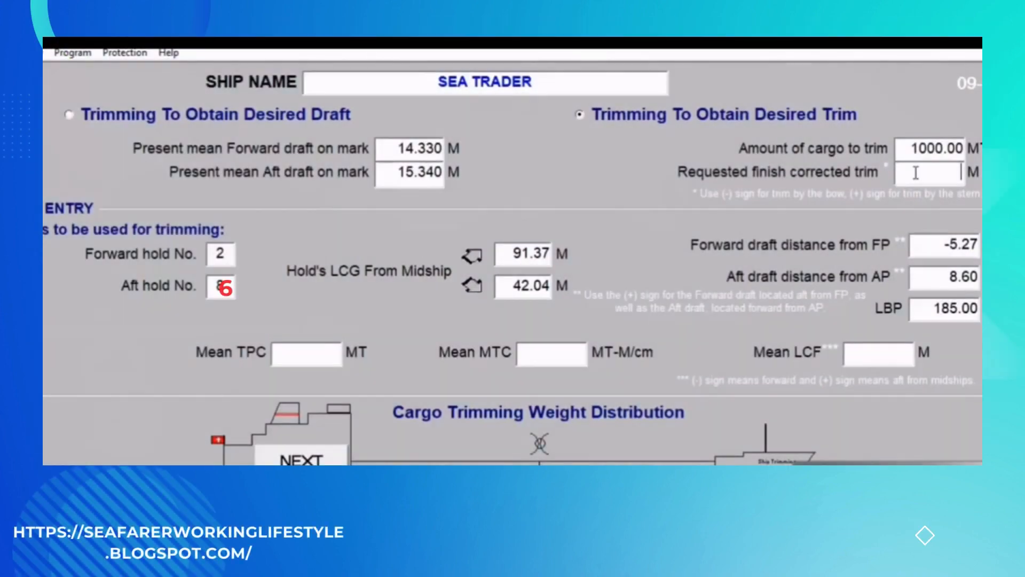
pyautogui.write('0')
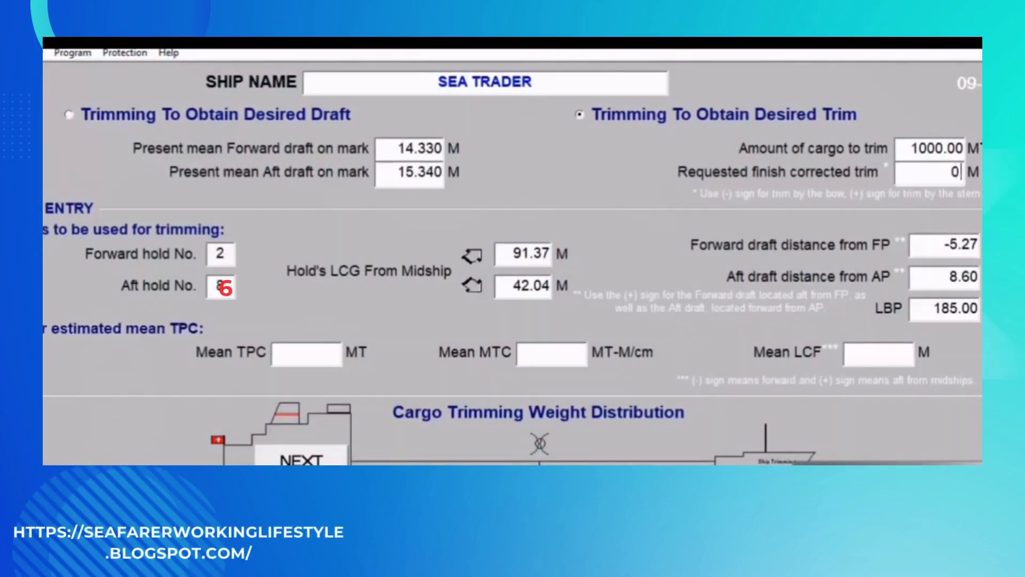
pyautogui.write('.05')
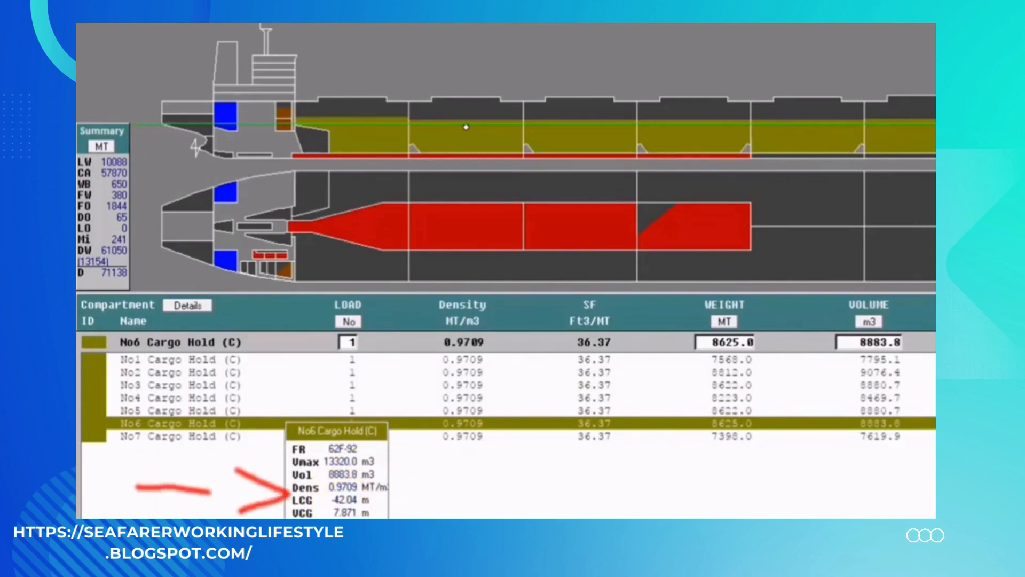
# - Check the No6 cargo hold's LCG in the loading program and set the aft hold's LCG from midship to 42.04 m
pyautogui.moveTo(513, 517)
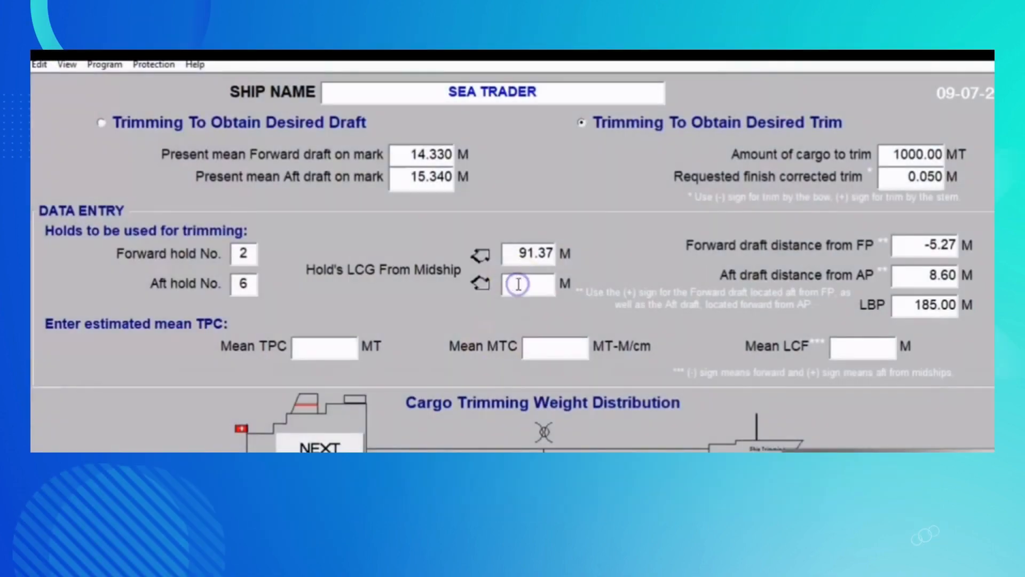
pyautogui.write('42')
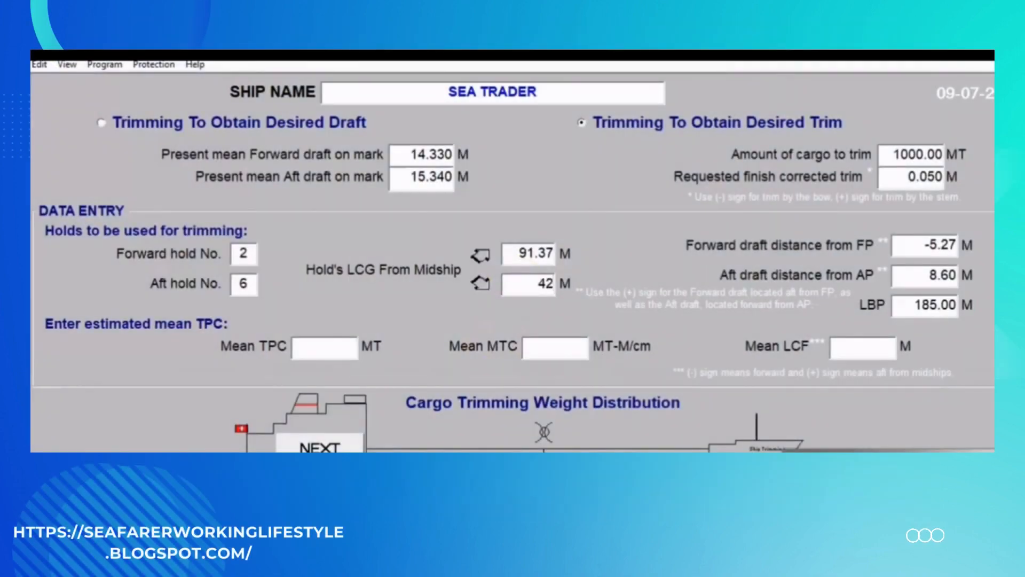
pyautogui.write('.04')
pyautogui.click(539, 347)
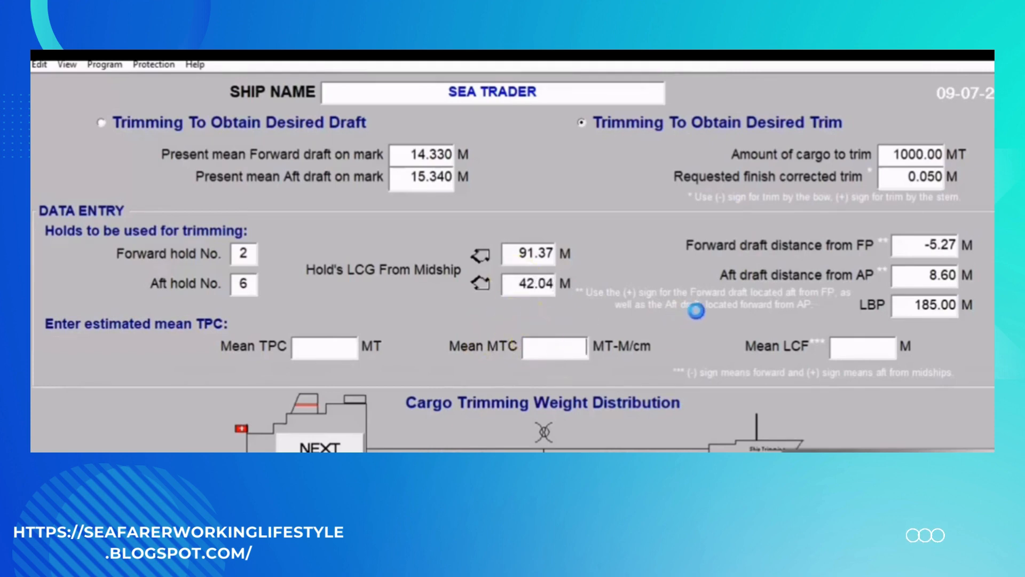
pyautogui.click(679, 310)
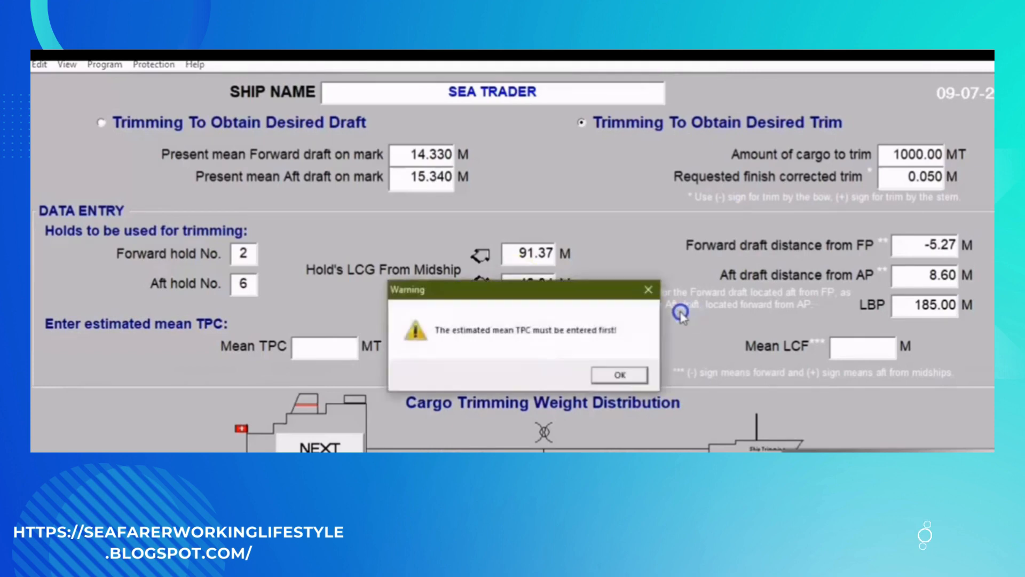
pyautogui.click(648, 289)
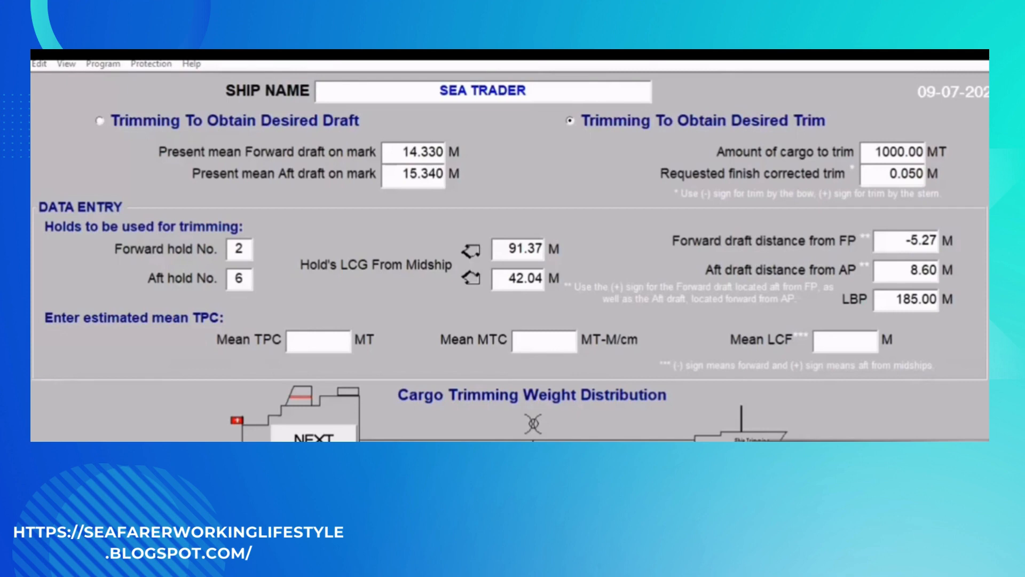
# - Enter an estimated mean TPC of 48.45 MT for the desired trim calculation
pyautogui.click(315, 341)
pyautogui.write('4')
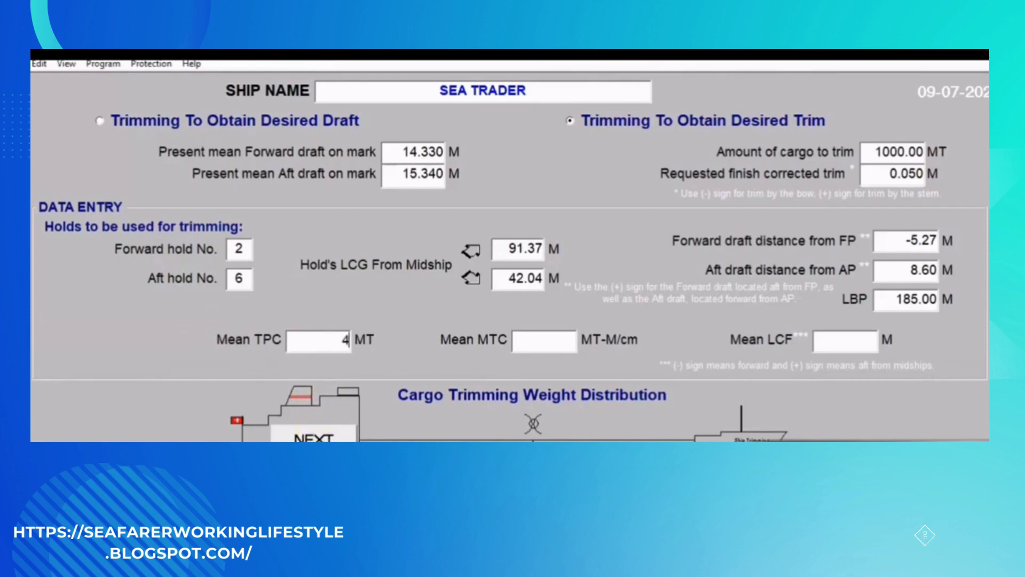
pyautogui.write('8')
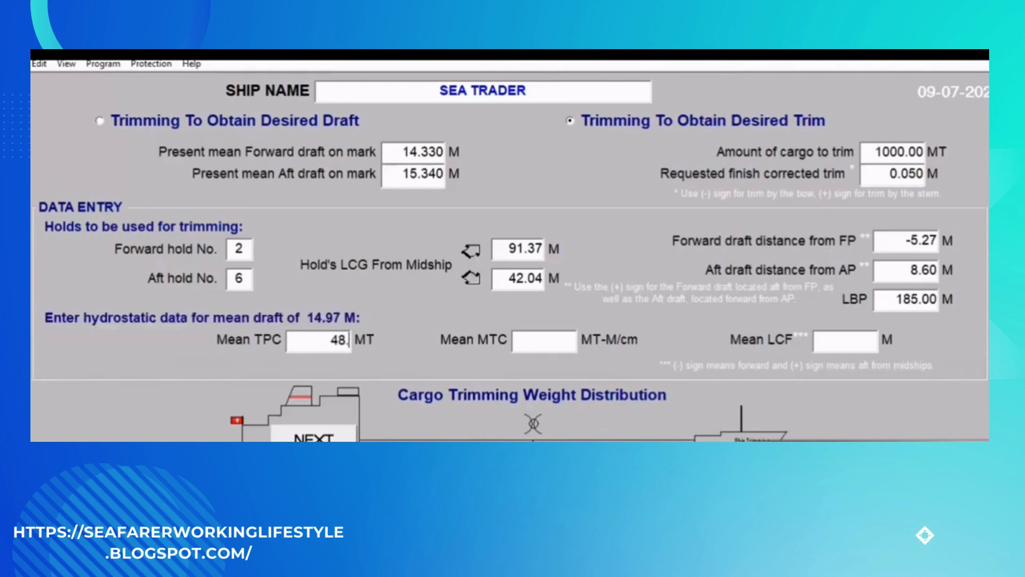
pyautogui.write('.45')
# - Complete the desired trim's hydrostatic data with a mean MTC of 499.4 MT-M/cm and a mean LCF of 6.6 m
pyautogui.click(523, 342)
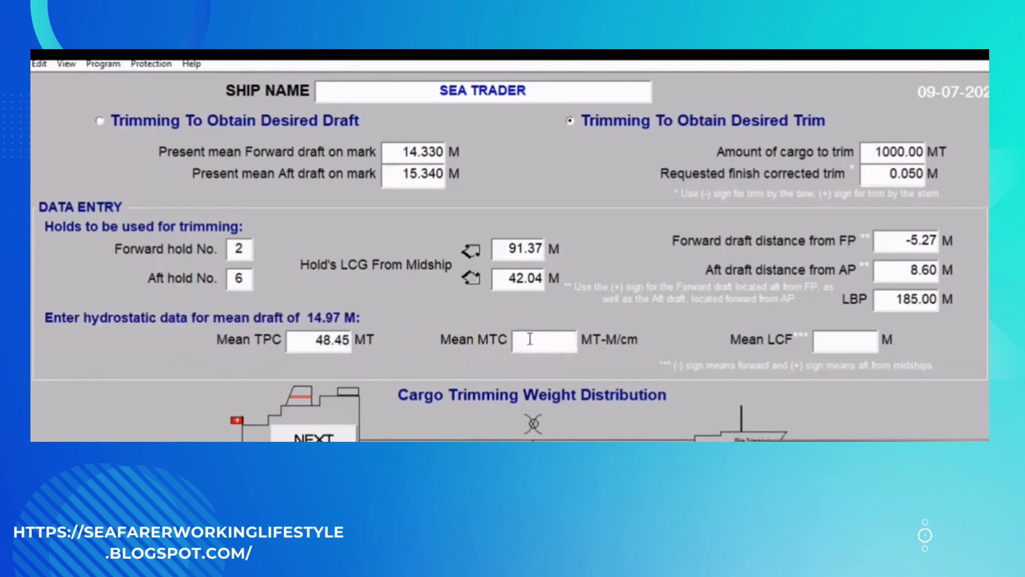
pyautogui.write('4')
pyautogui.write('99')
pyautogui.write('.4')
pyautogui.write('6')
pyautogui.write('.60')
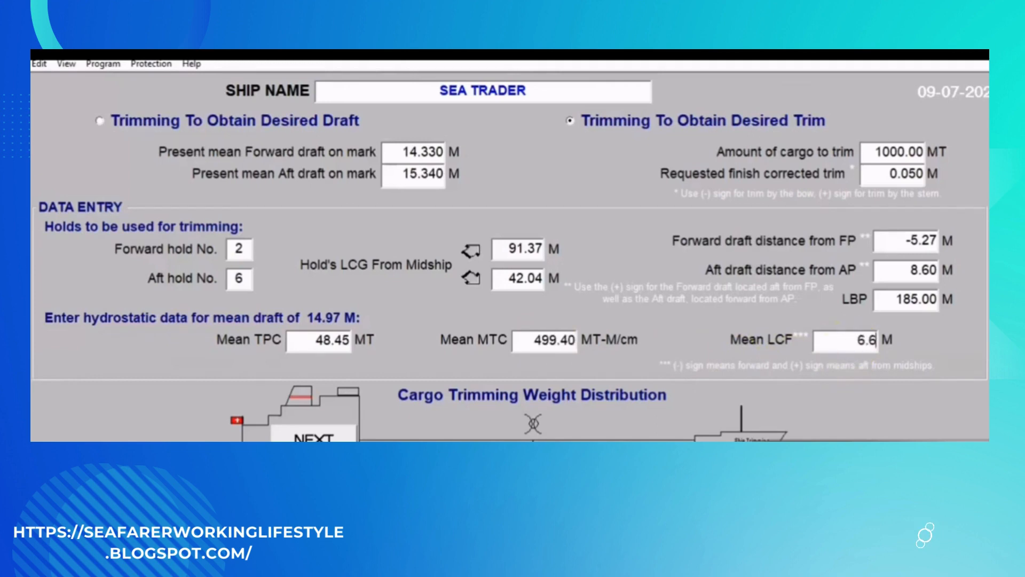